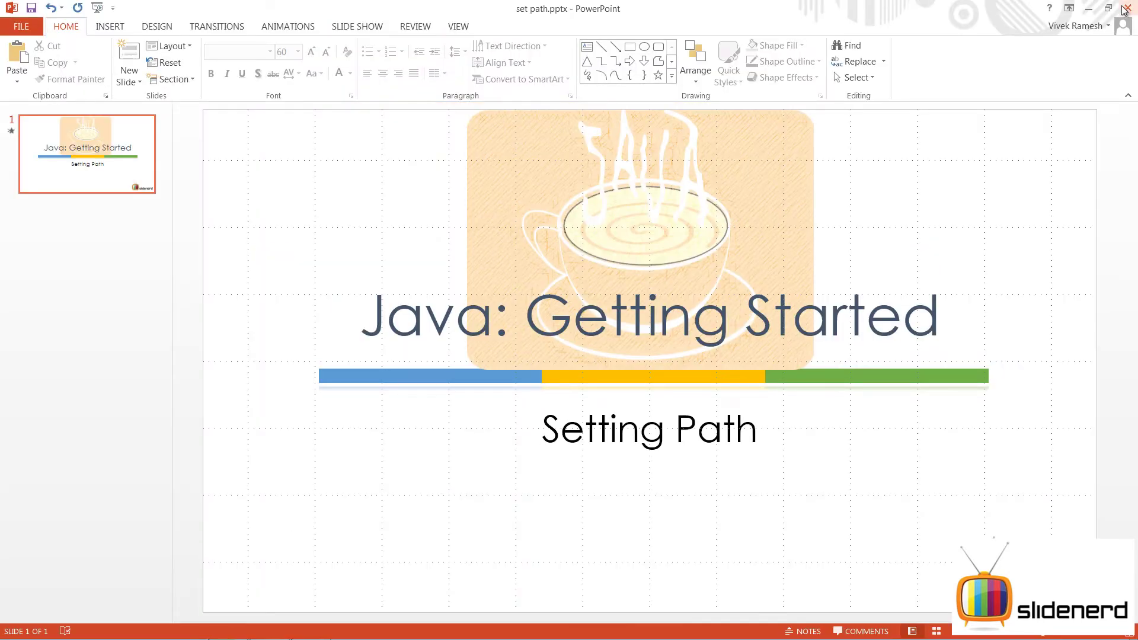
View Test.java in Notepad, then paste it into Local Disk (D:) and select it.
click(1089, 8)
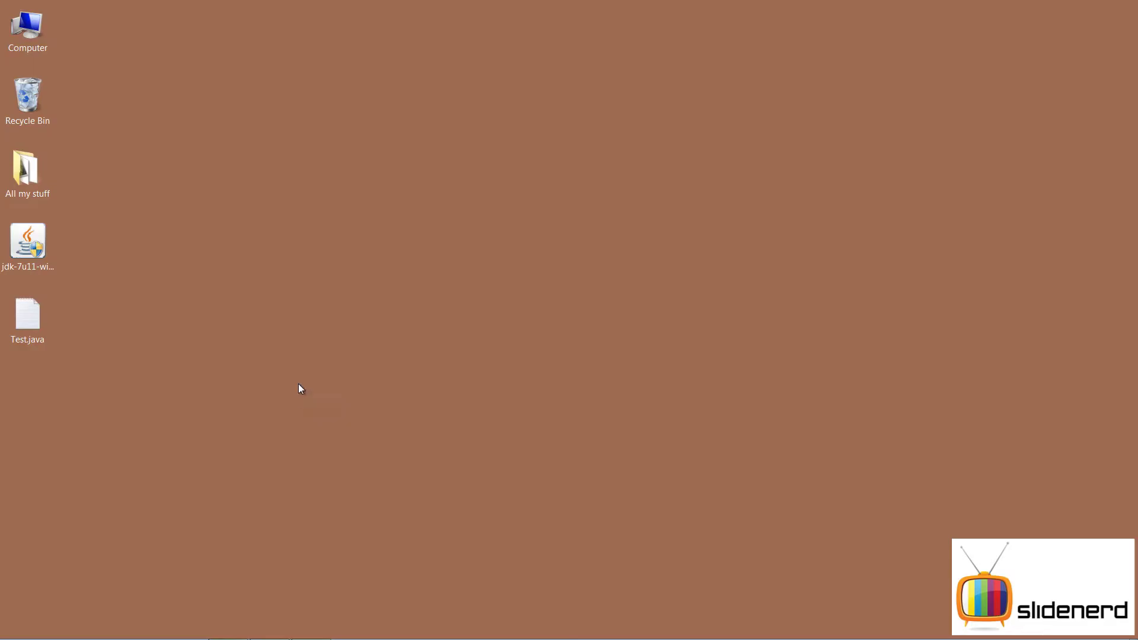
double_click(38, 324)
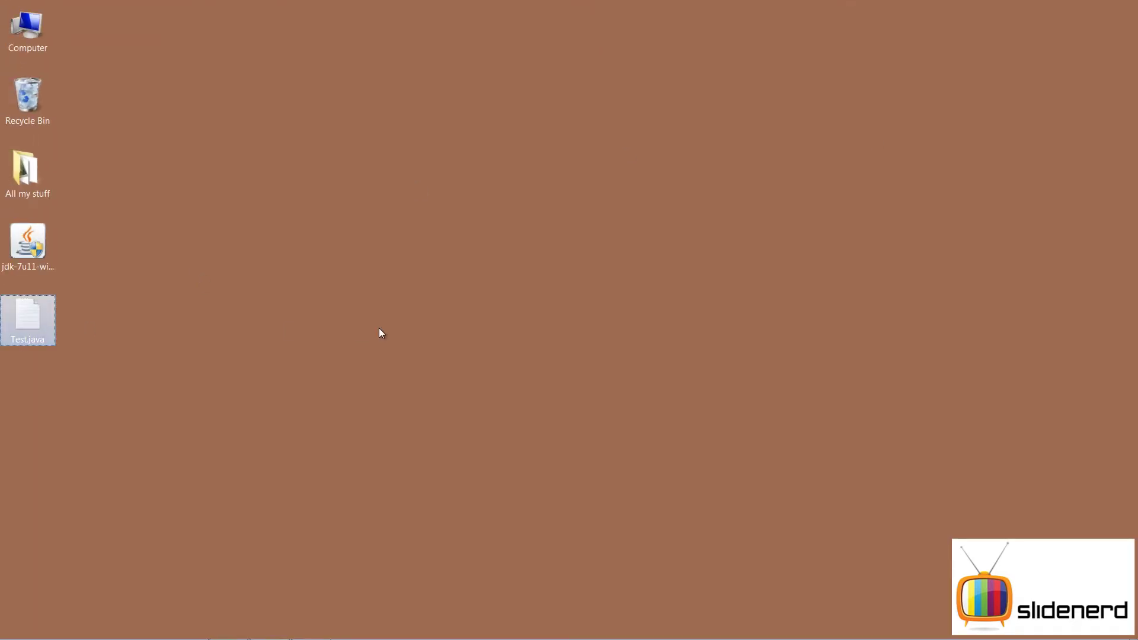
click(20, 625)
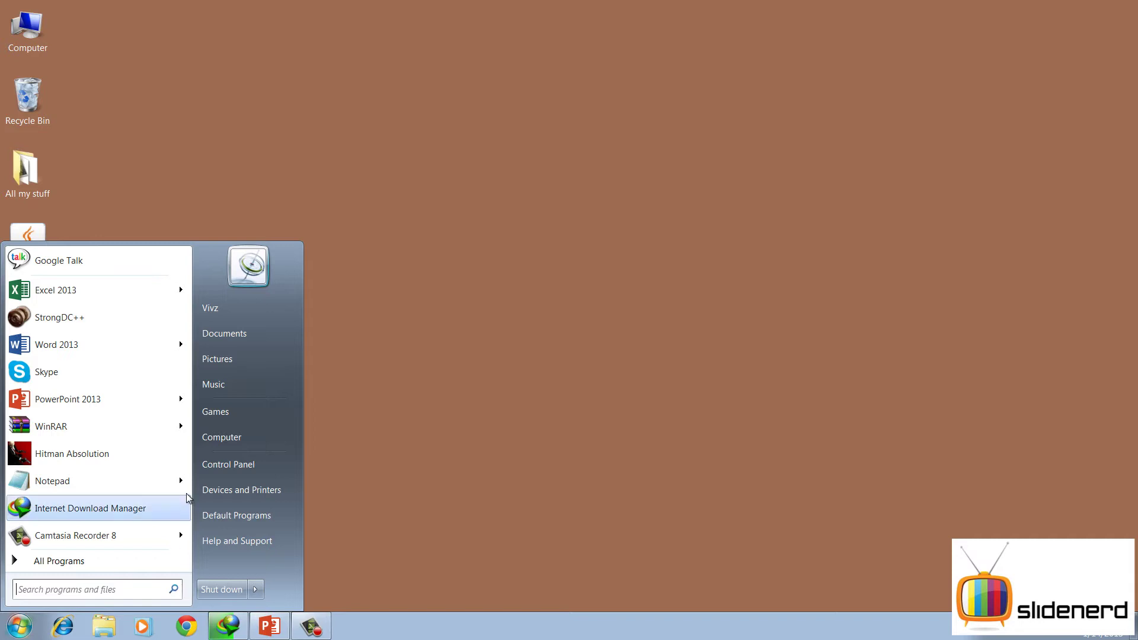
click(223, 441)
double_click(427, 119)
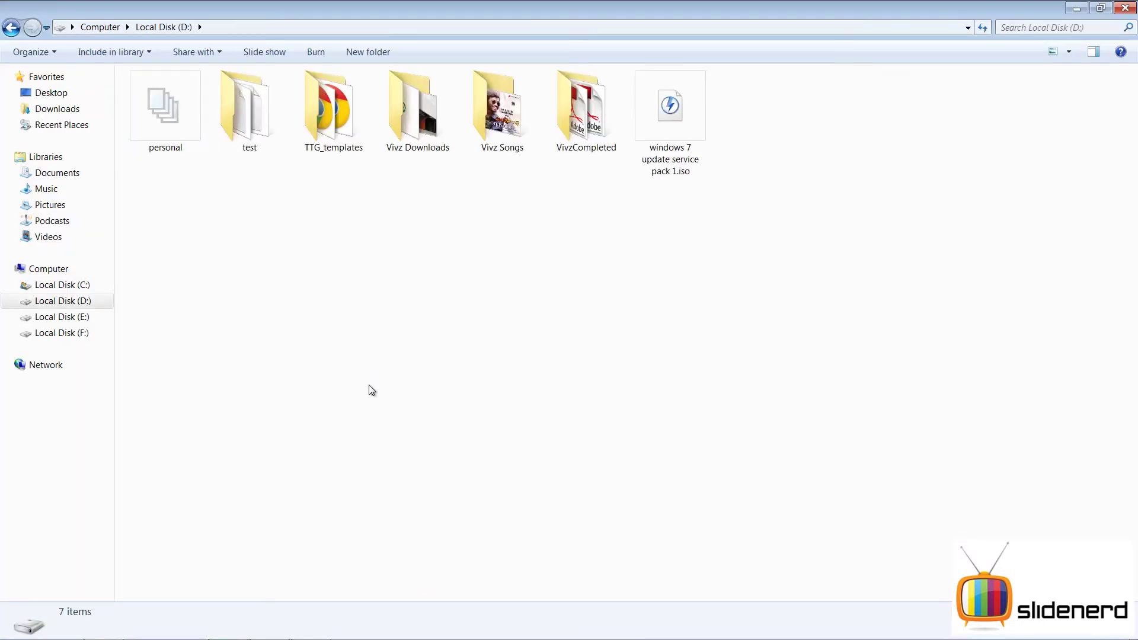
key(ctrl+v)
click(582, 396)
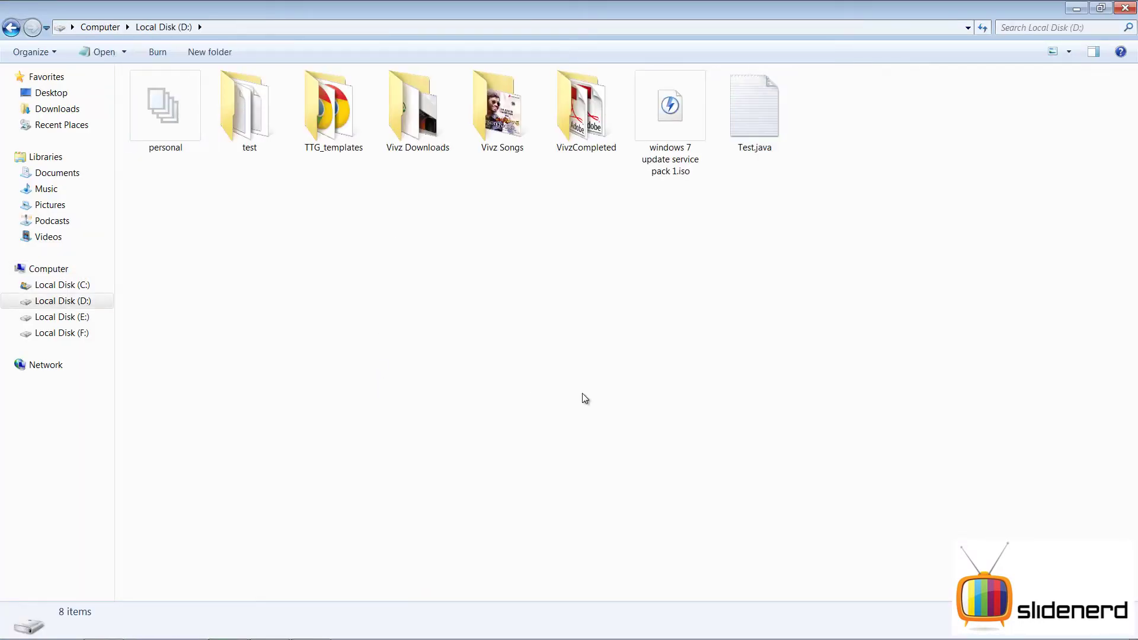
click(731, 144)
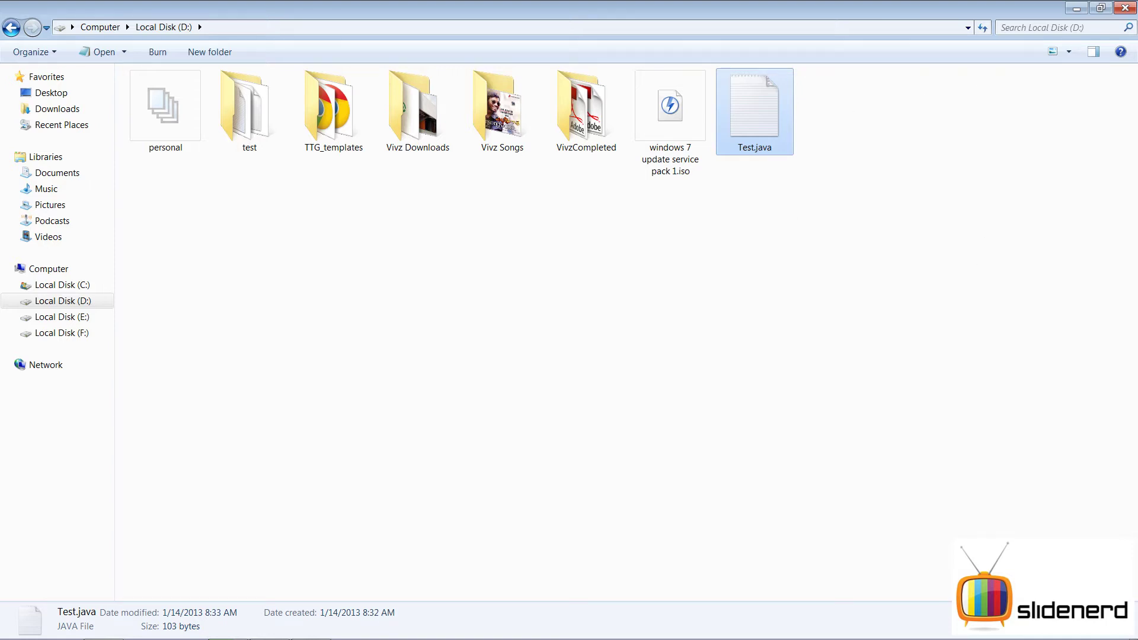
In an administrator cmd on D:, run javac Test.java and get 'javac' is not recognized.
click(22, 628)
text(cmd)
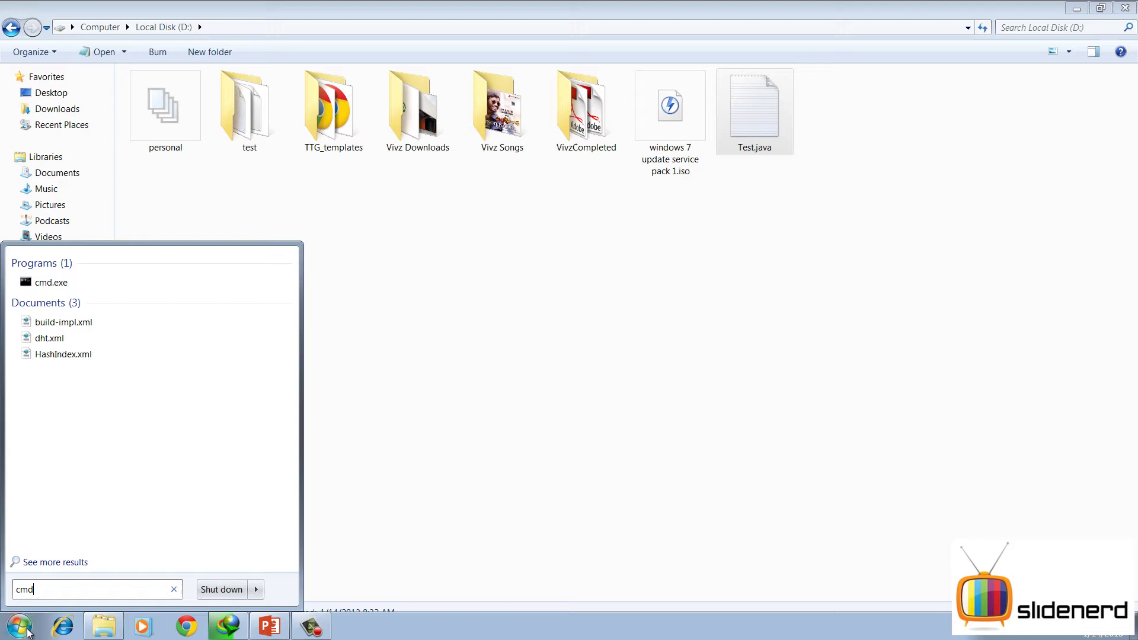
right_click(50, 283)
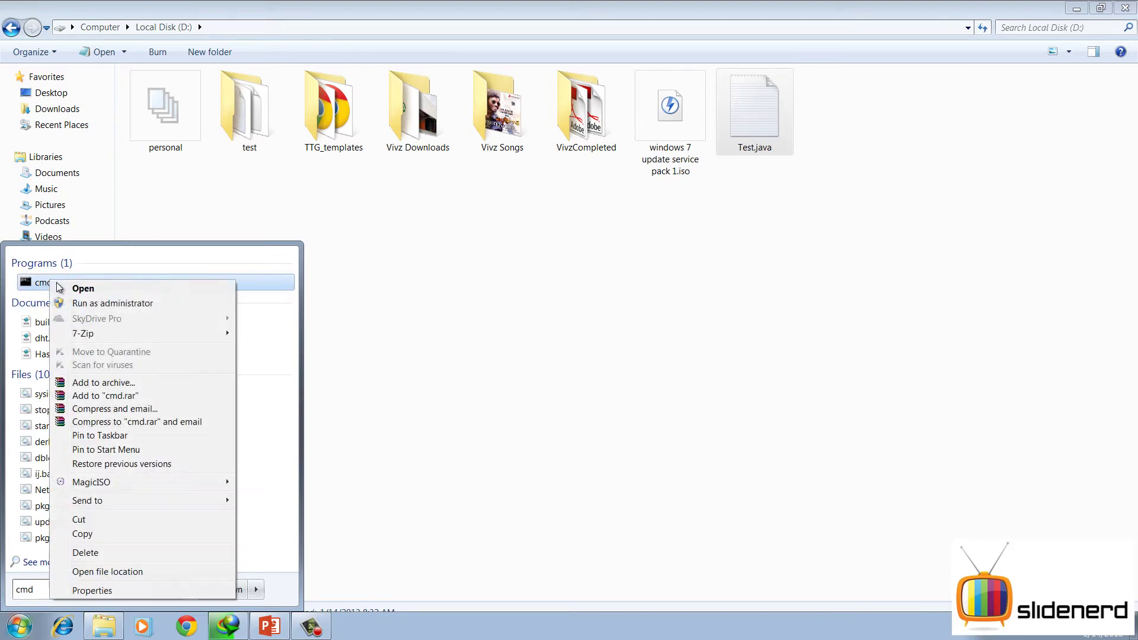
click(95, 305)
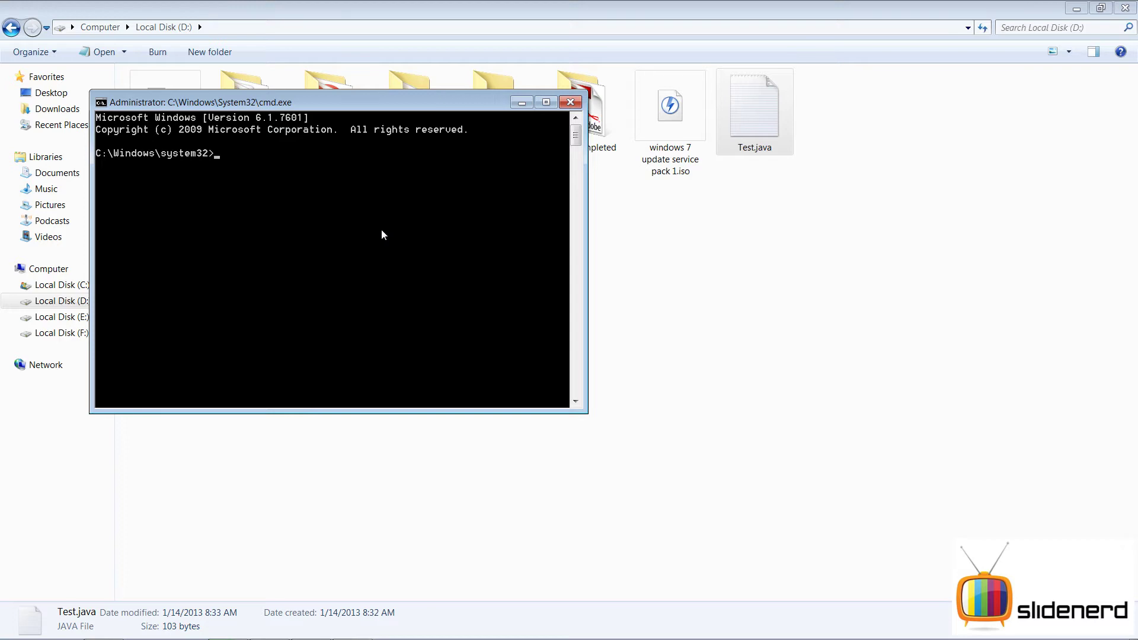
text(d:)
key(Return)
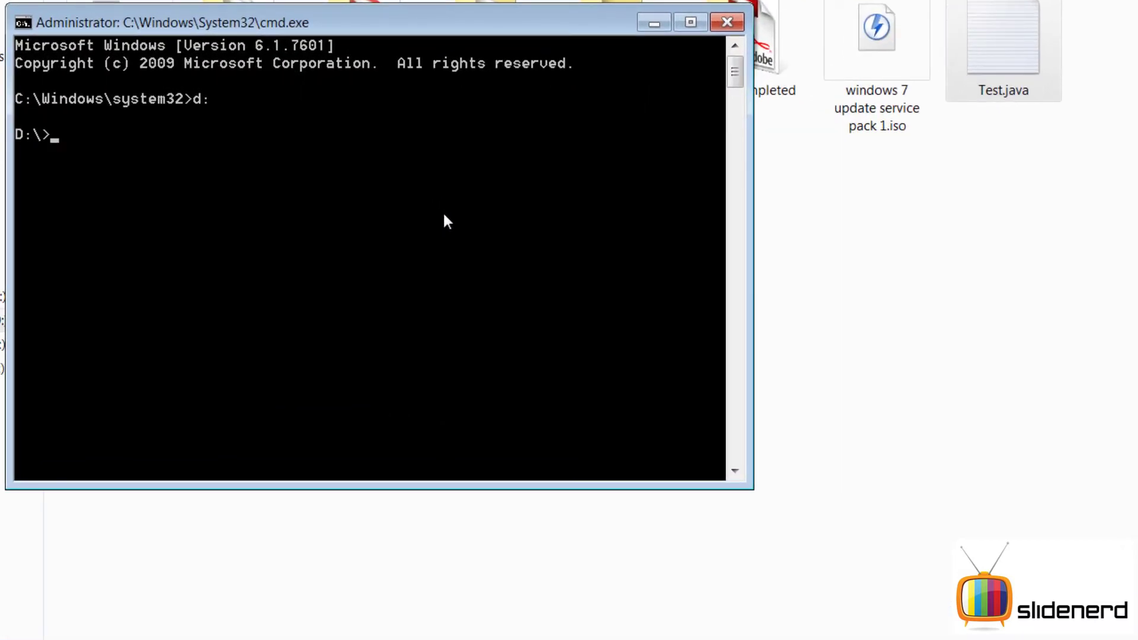
text(javac )
text(Test.)
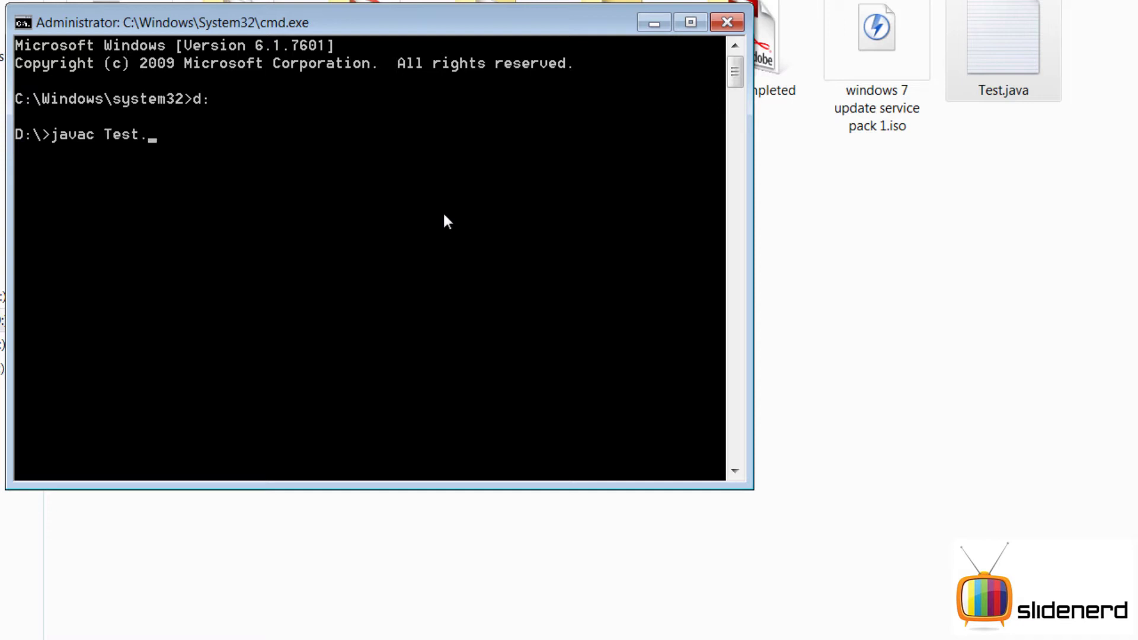
text(java)
key(Return)
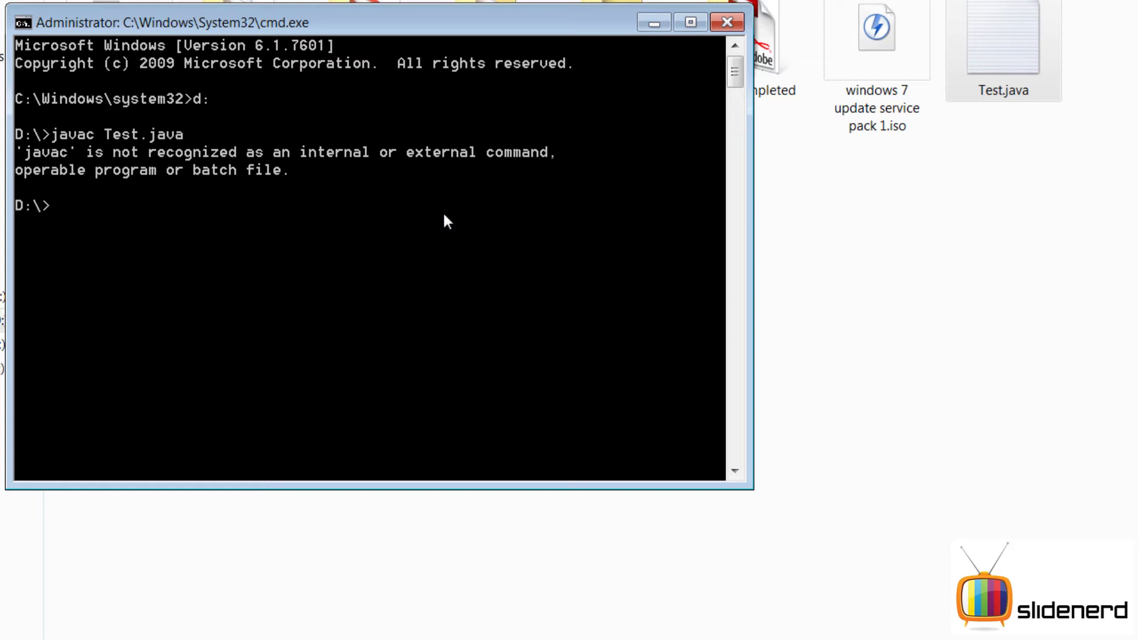
Minimize the console and open Environment Variables from Computer's advanced system settings.
click(655, 22)
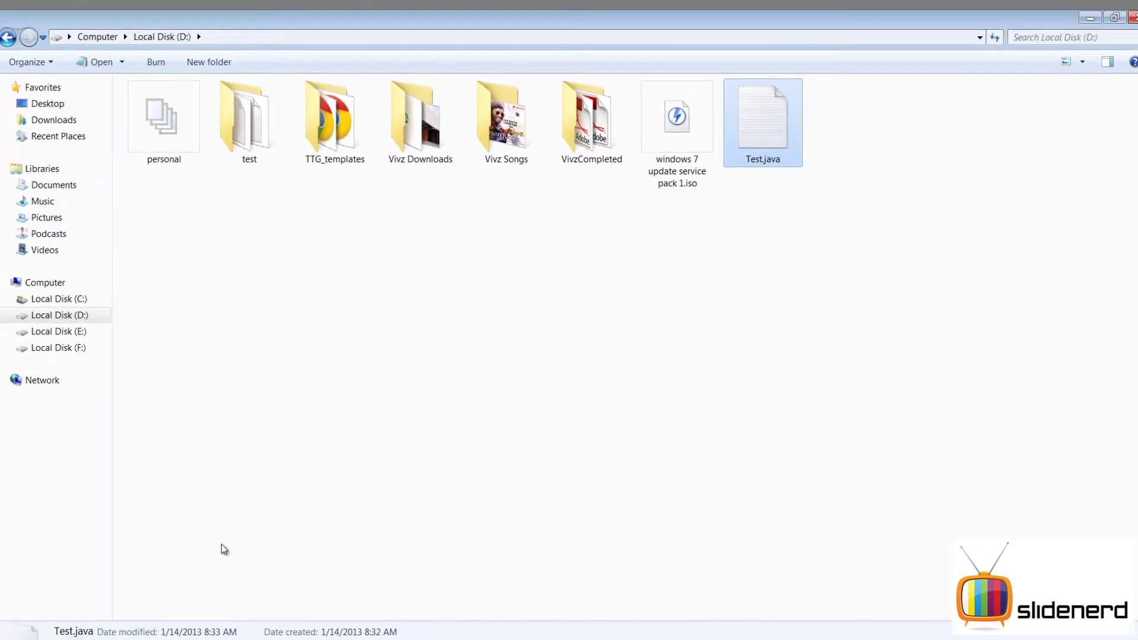
click(17, 633)
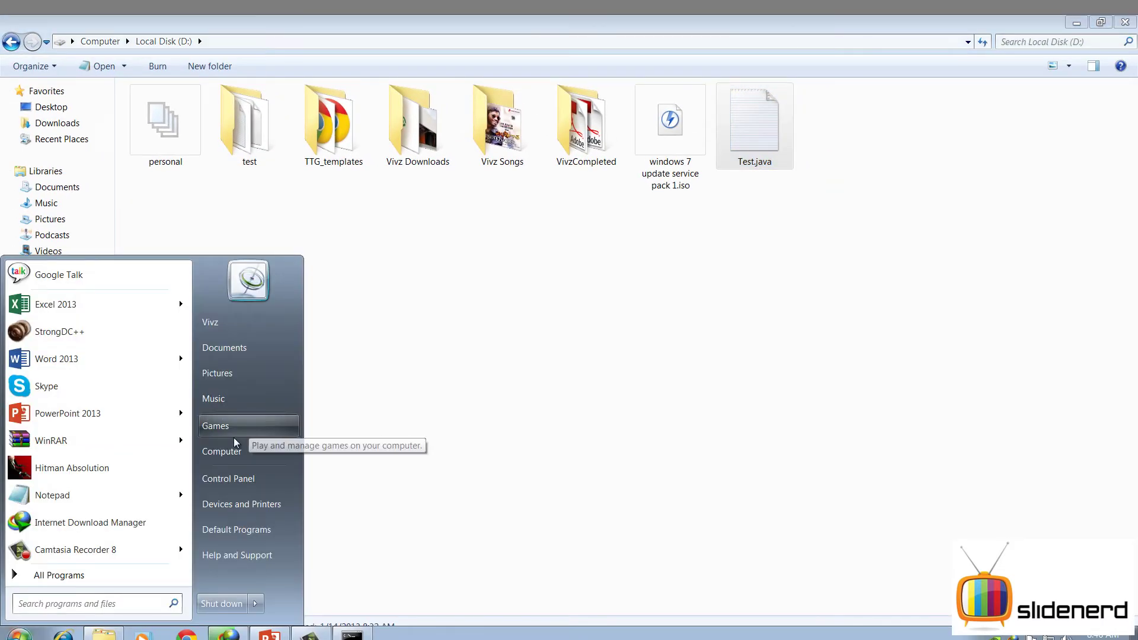
right_click(233, 454)
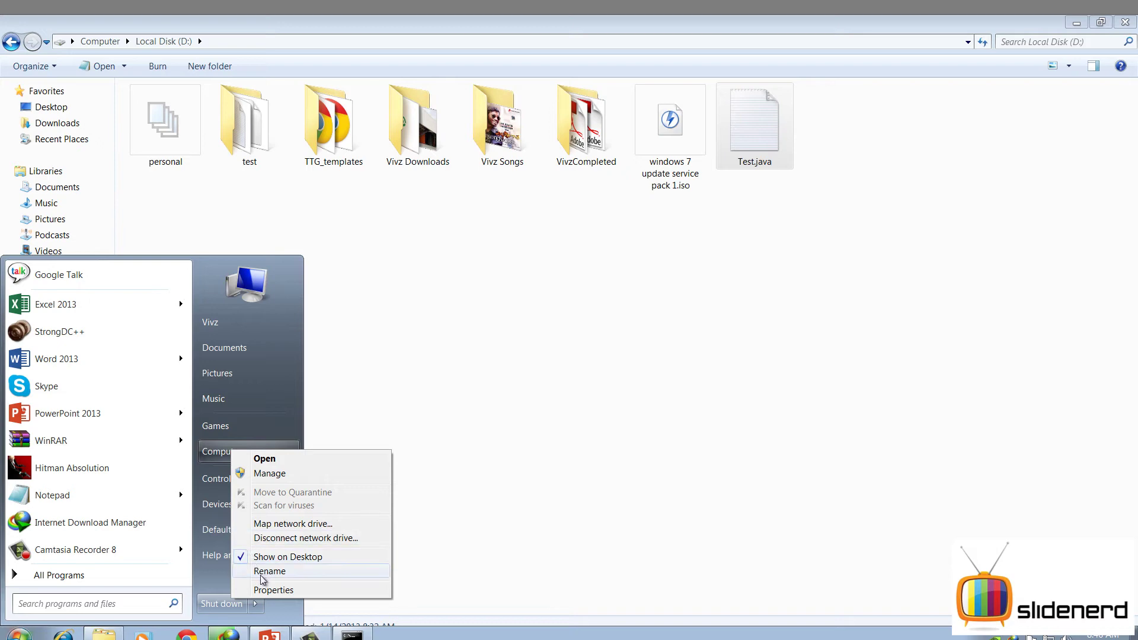
click(274, 591)
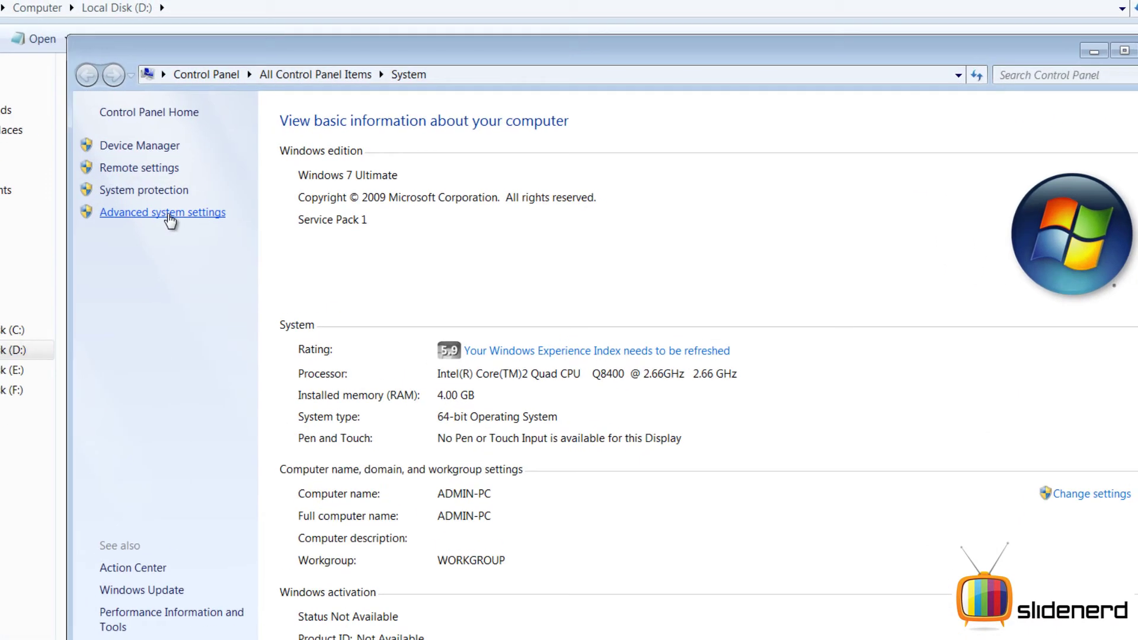
click(125, 222)
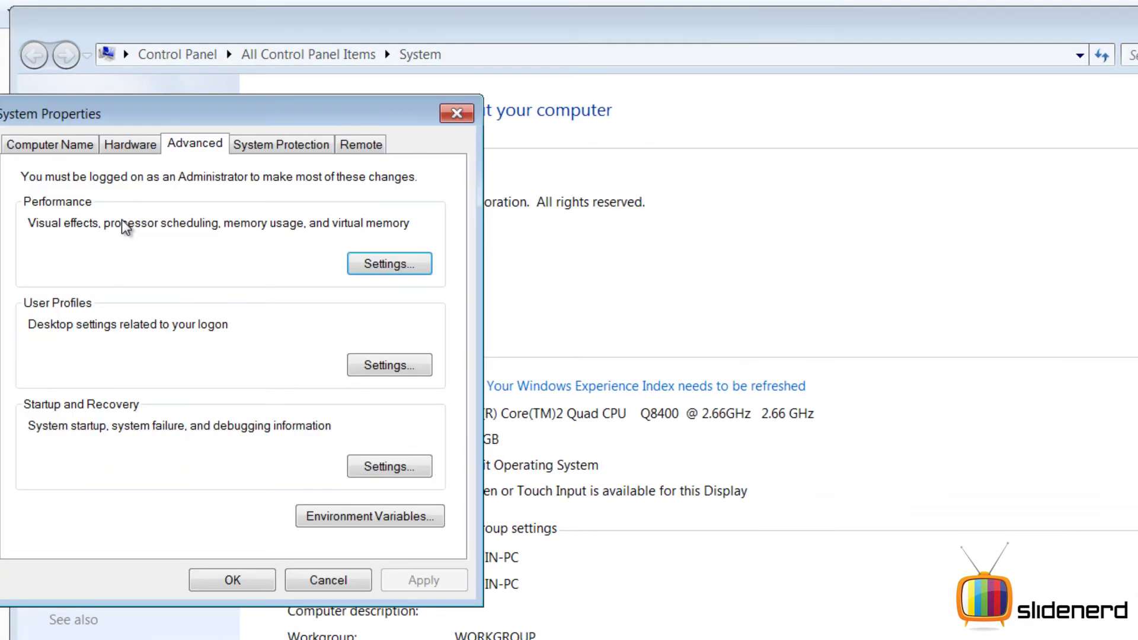
click(343, 517)
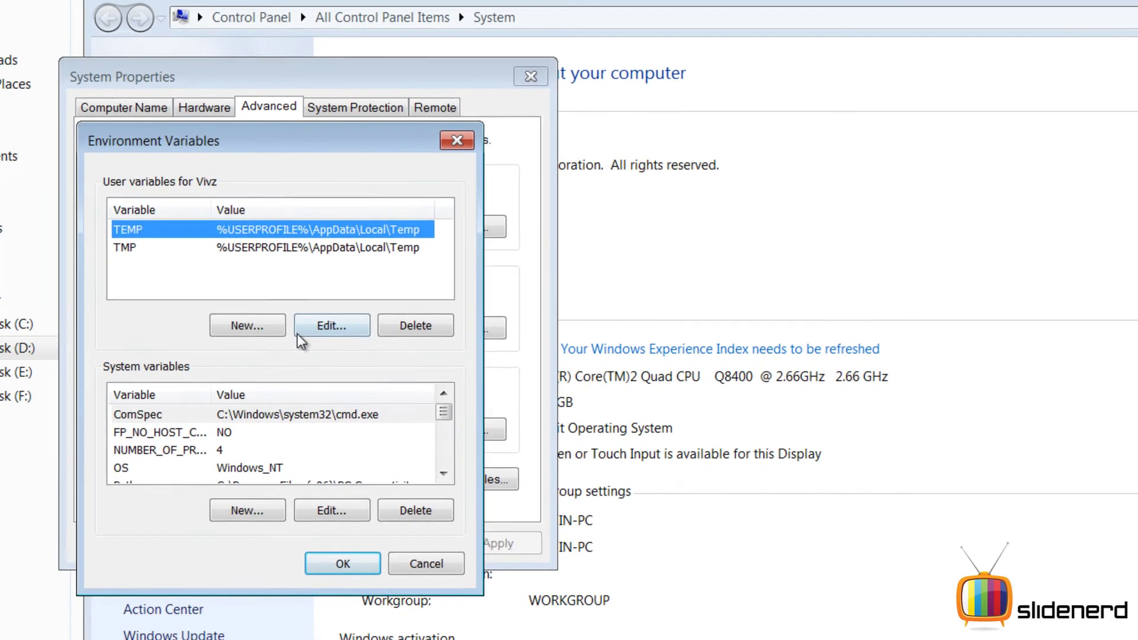
Start a new user variable named PATH and move to its value field.
click(173, 362)
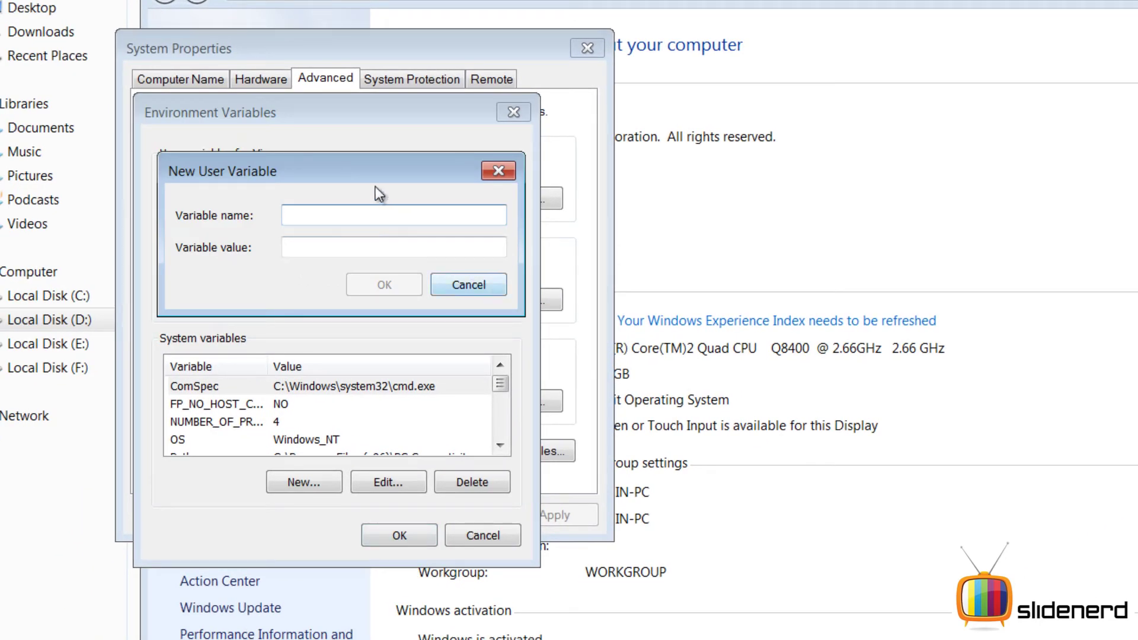
drag(376, 174, 718, 188)
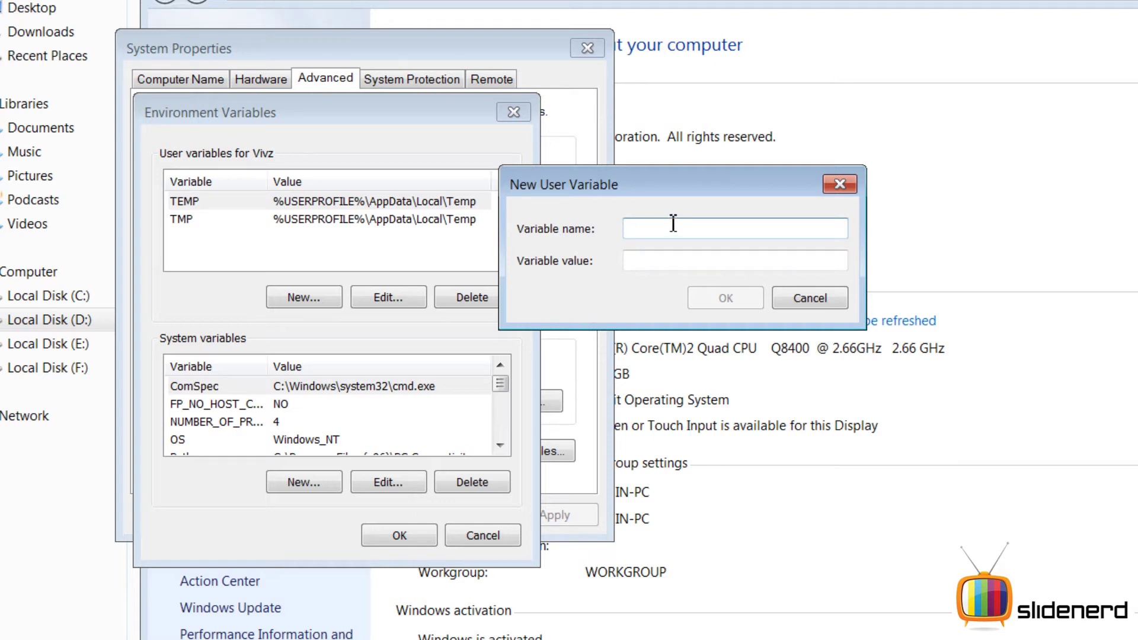
text(PATH)
click(663, 258)
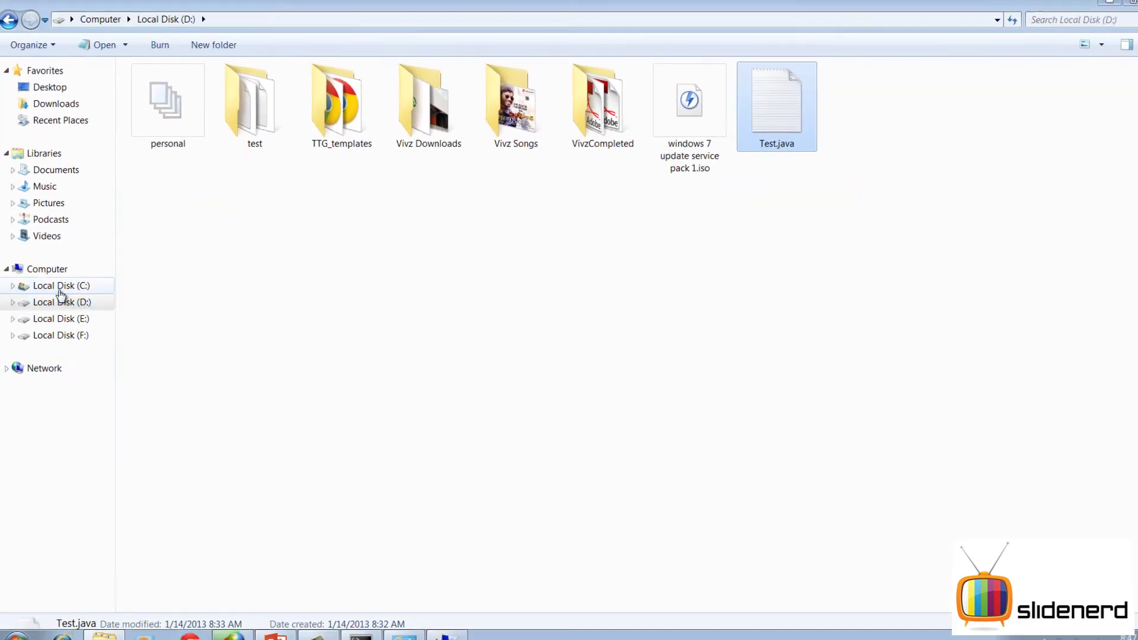
Browse to C:\Program Files\Java\jdk1.7.0_11\bin and select javac.exe beside java.exe.
click(62, 286)
double_click(169, 160)
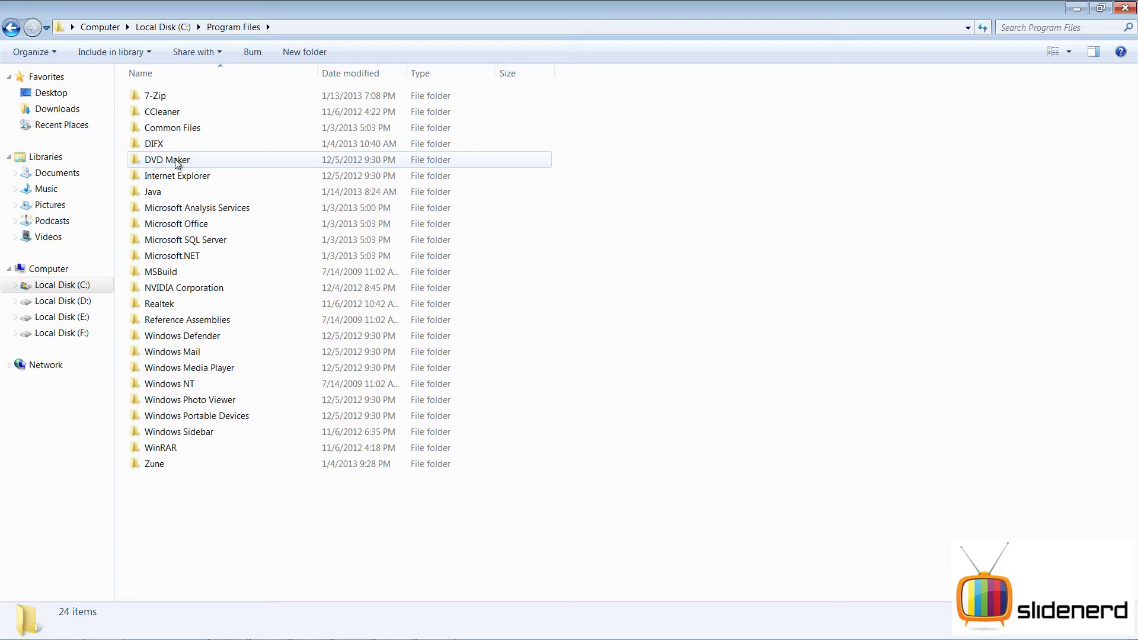
double_click(164, 193)
double_click(165, 99)
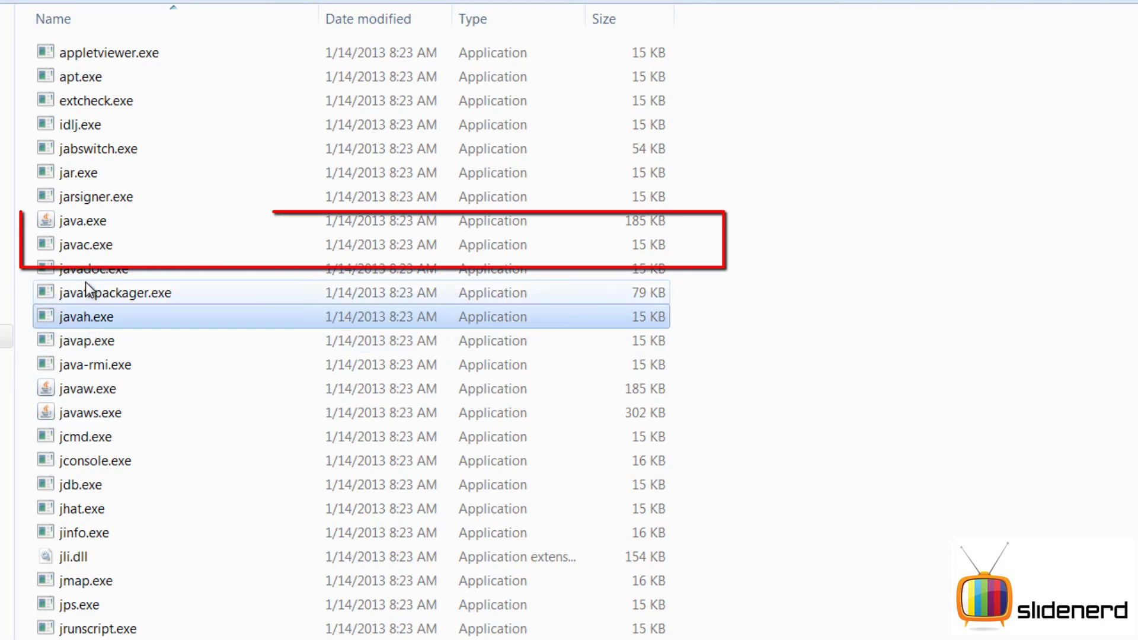
click(81, 244)
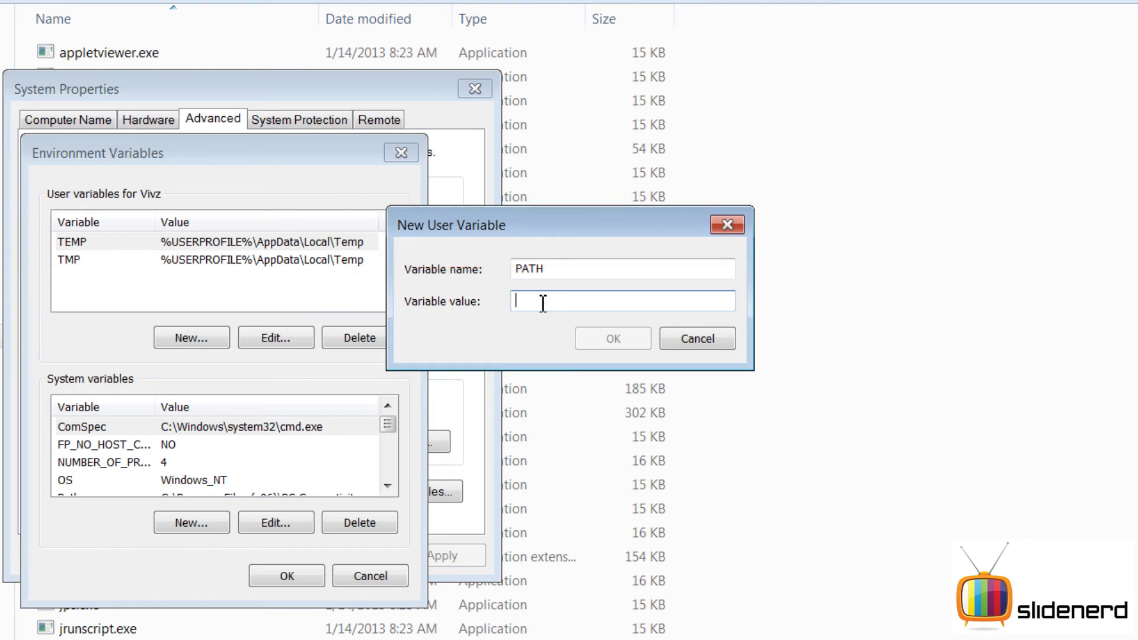
Save PATH as C:\Program Files\Java\jdk1.7.0_11\bin and close all system settings dialogs.
text(C:\Program Files\Java\jdk1.7.0_11\bin)
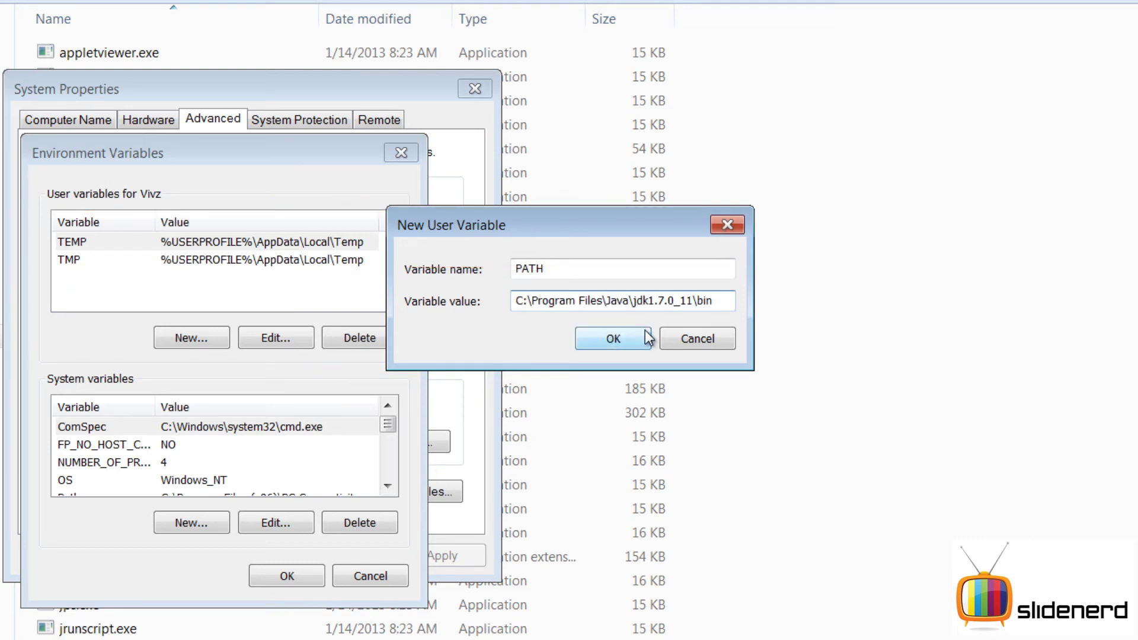
text(;)
click(613, 339)
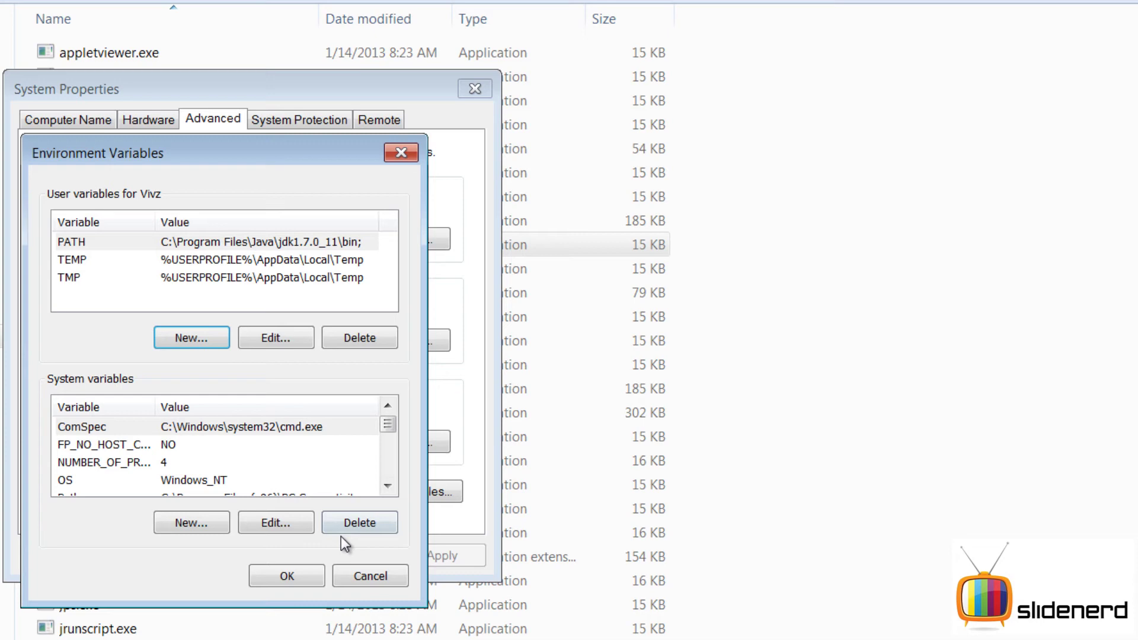
click(302, 578)
click(271, 553)
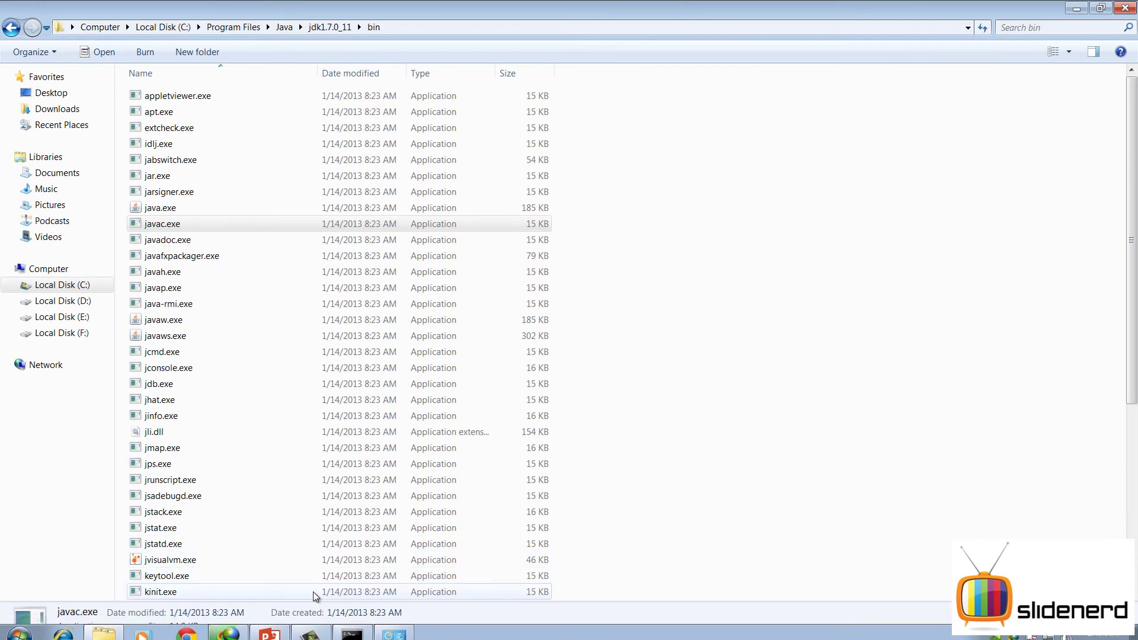
Close the old command window and bring up Start search.
click(356, 624)
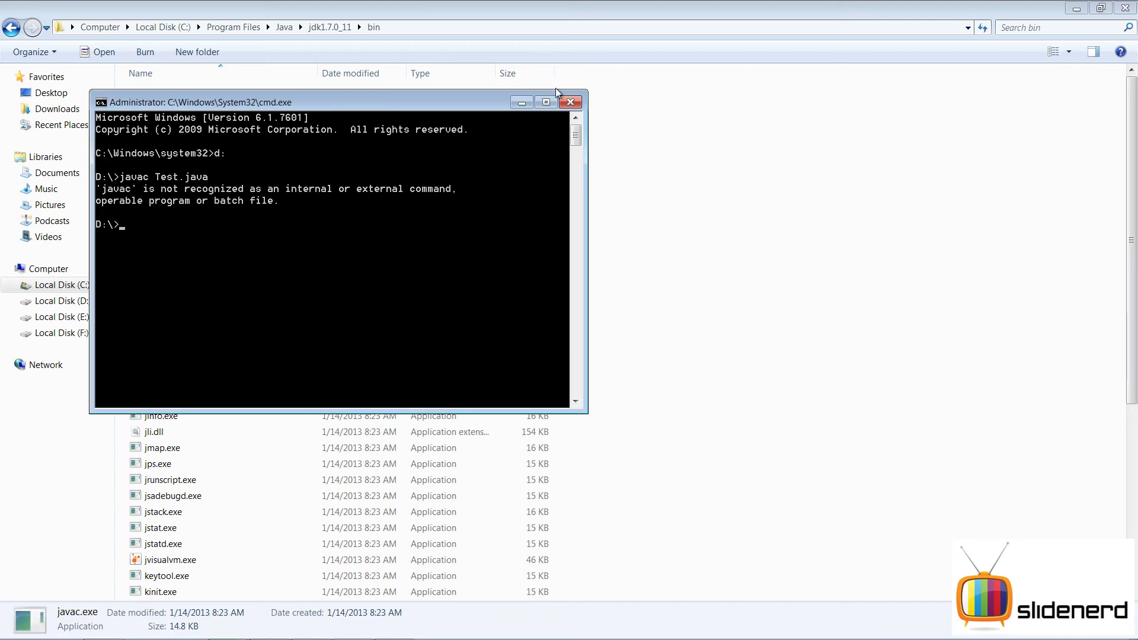
click(570, 103)
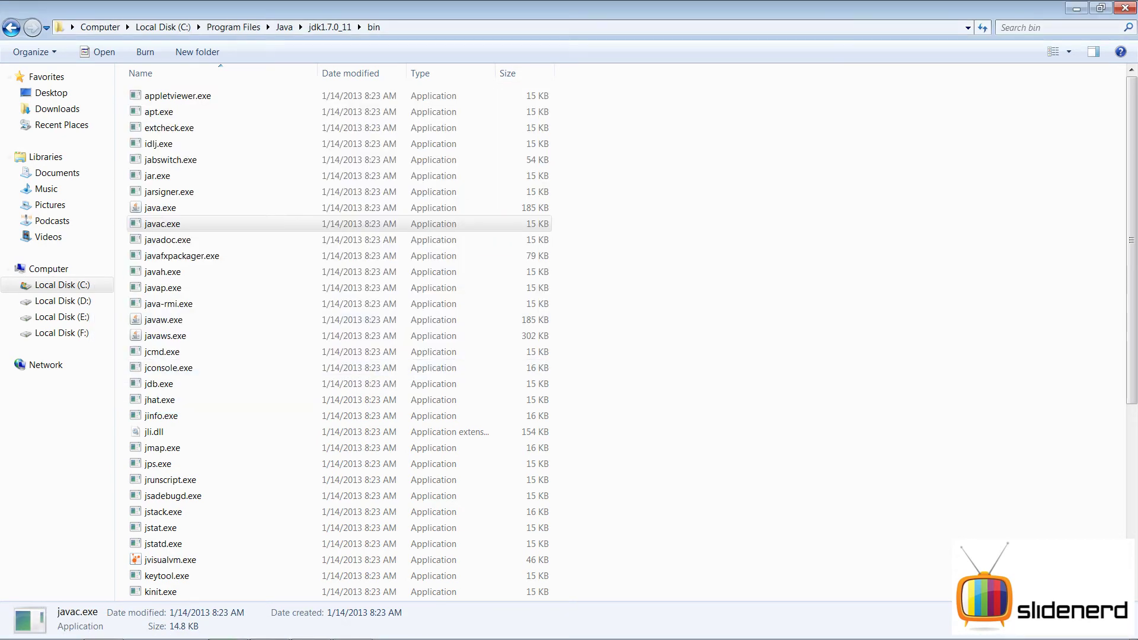
key(super)
text(cmd)
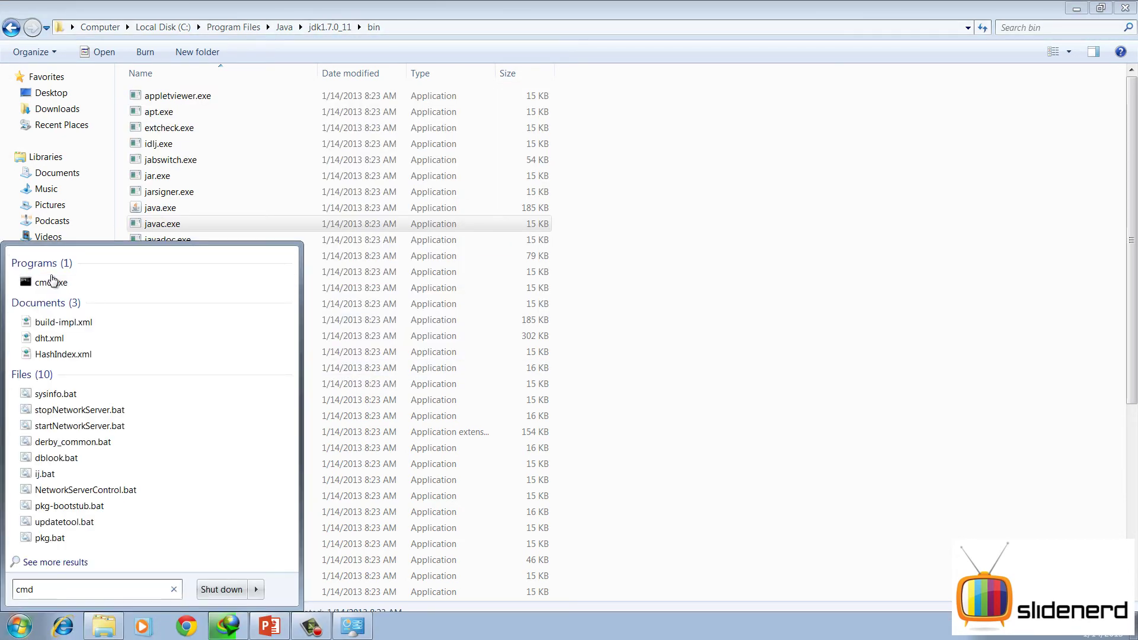
In a new administrator cmd on D:, compile with javac Test.java and run java Test.
right_click(55, 282)
click(117, 306)
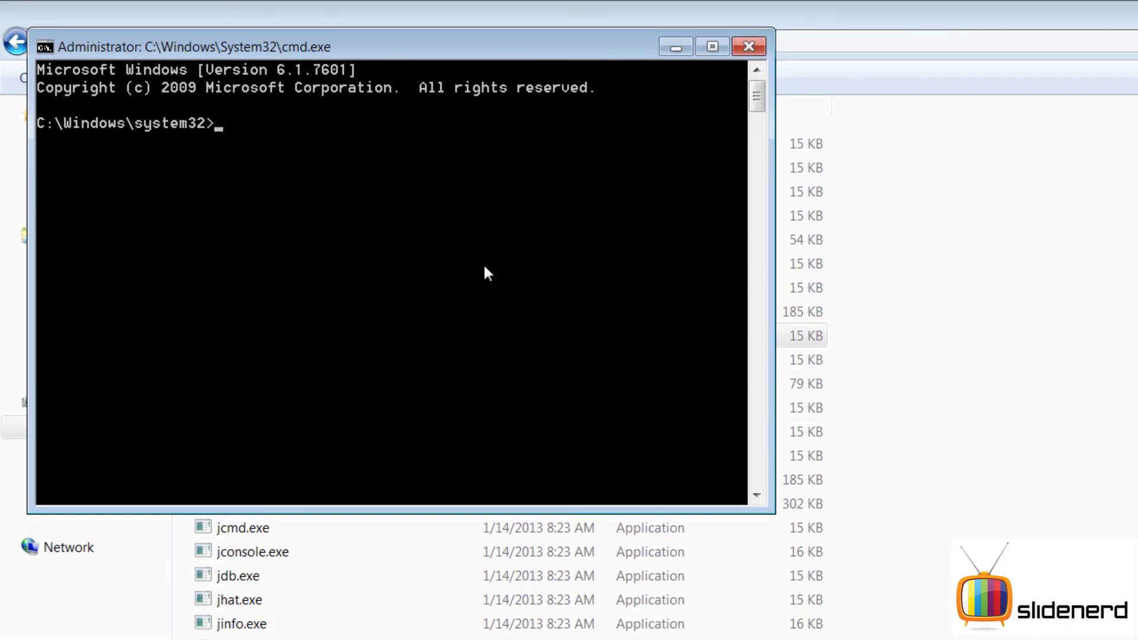
text(d:)
key(Return)
text(j)
text(avac Test)
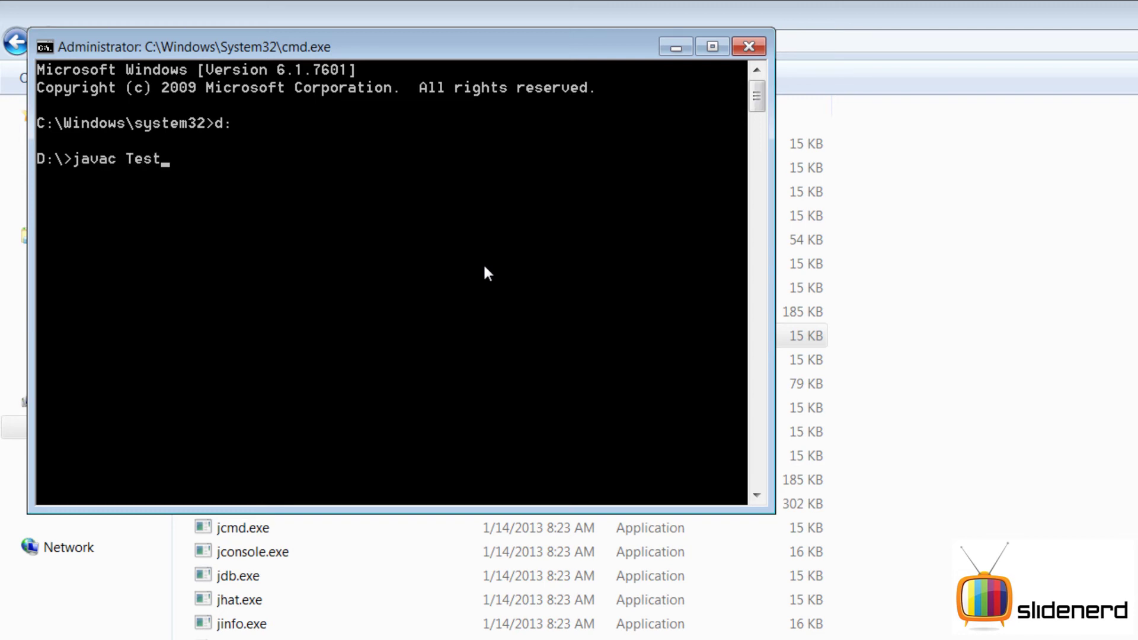
text(.java)
key(Return)
text(java)
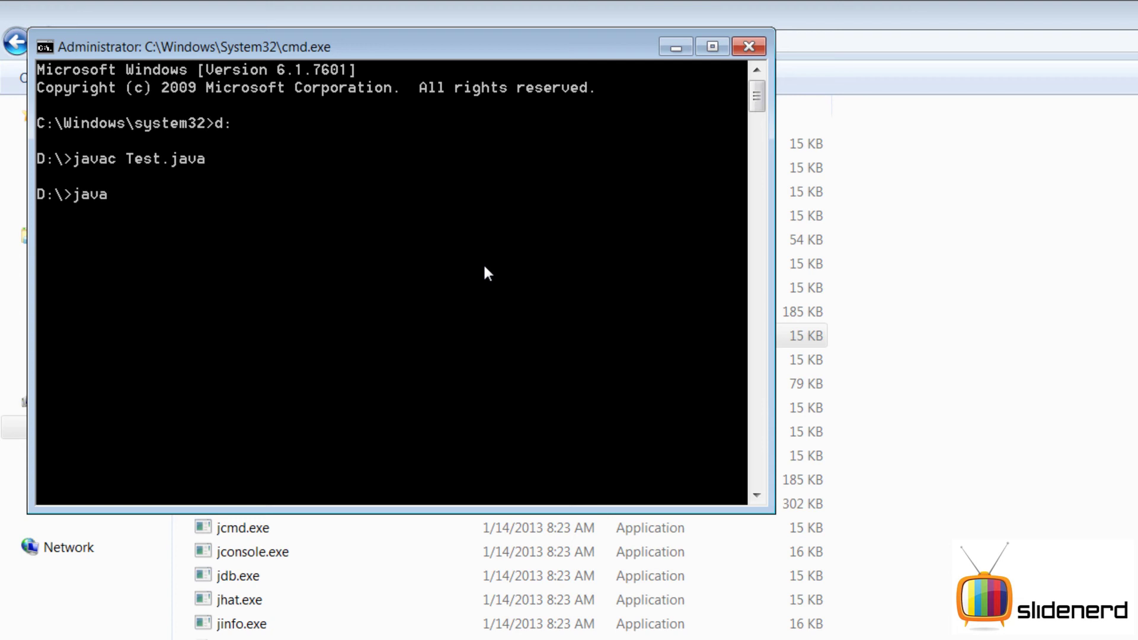
text( Test)
key(Return)
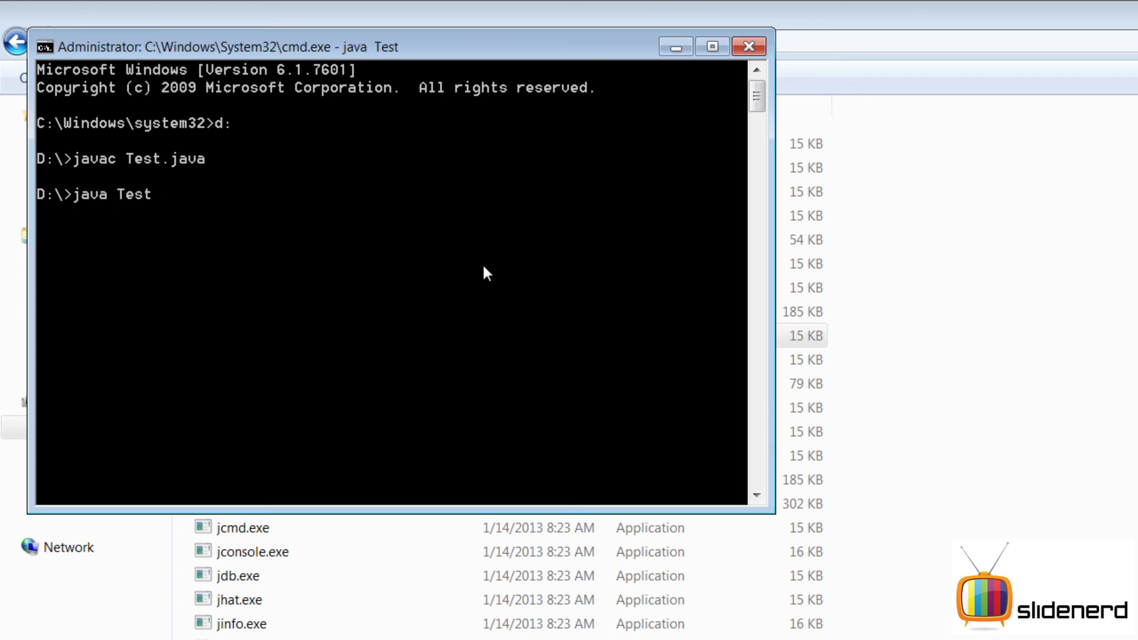